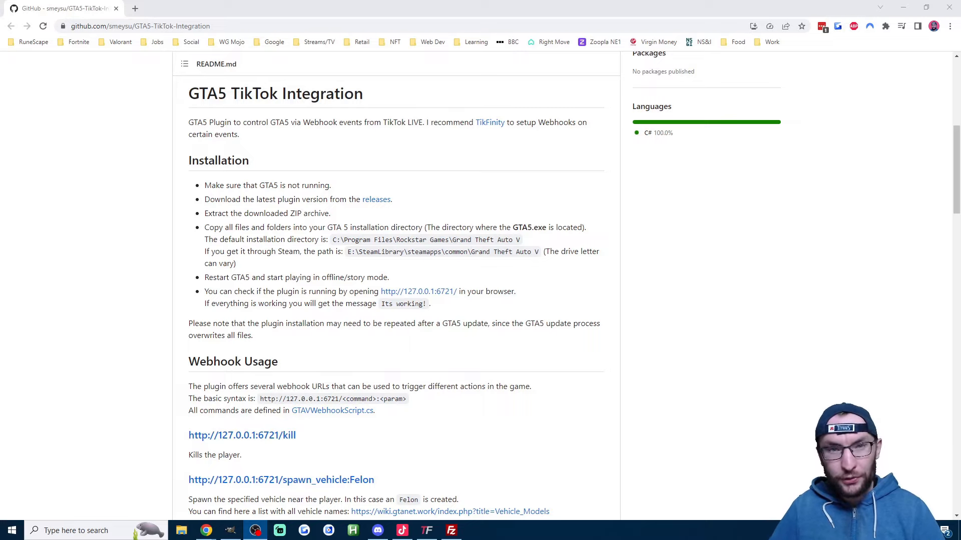
Open the plugin's releases page from the readme and download GTA5-TikTok-Integration_v1.1.1.zip
scroll(395, 250, up, 1)
drag(331, 235, 202, 235)
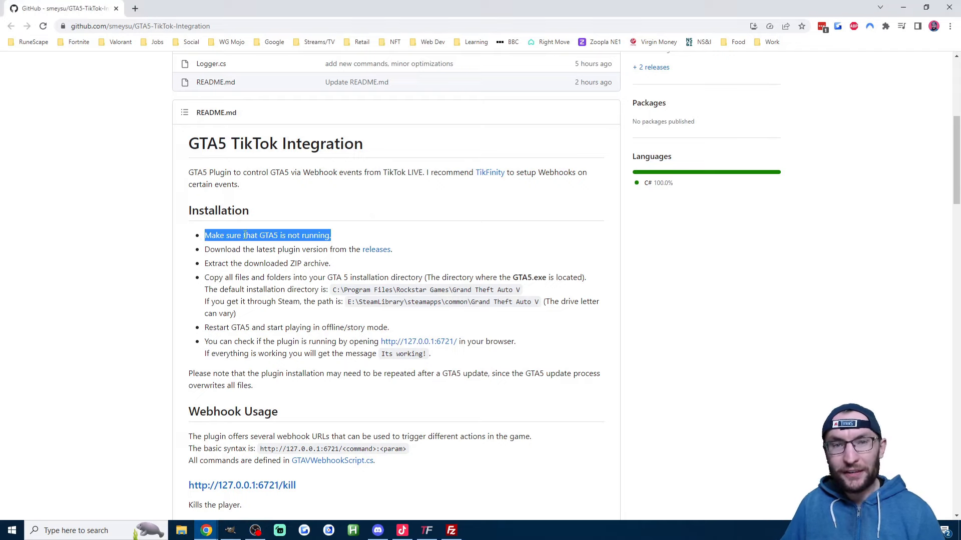
ctrl+click(375, 250)
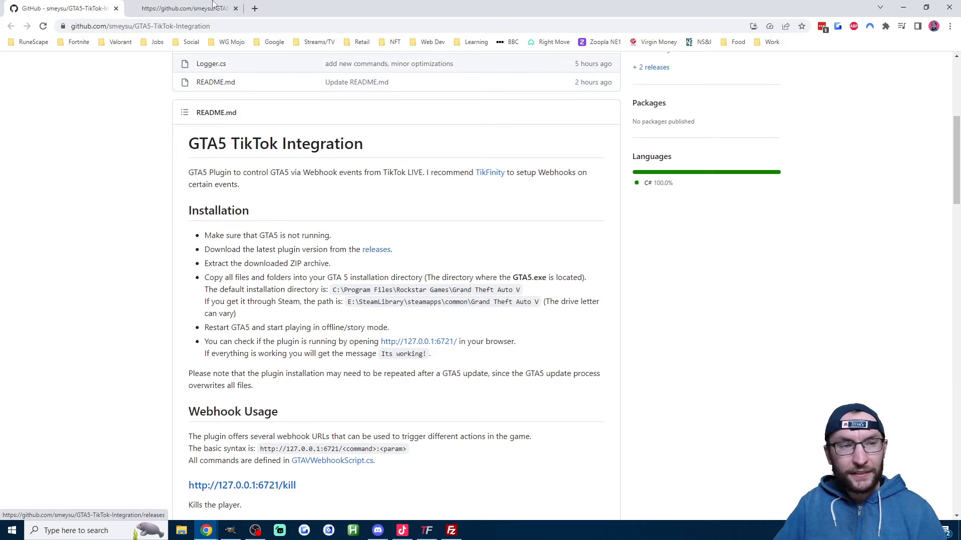
key(ctrl+Tab)
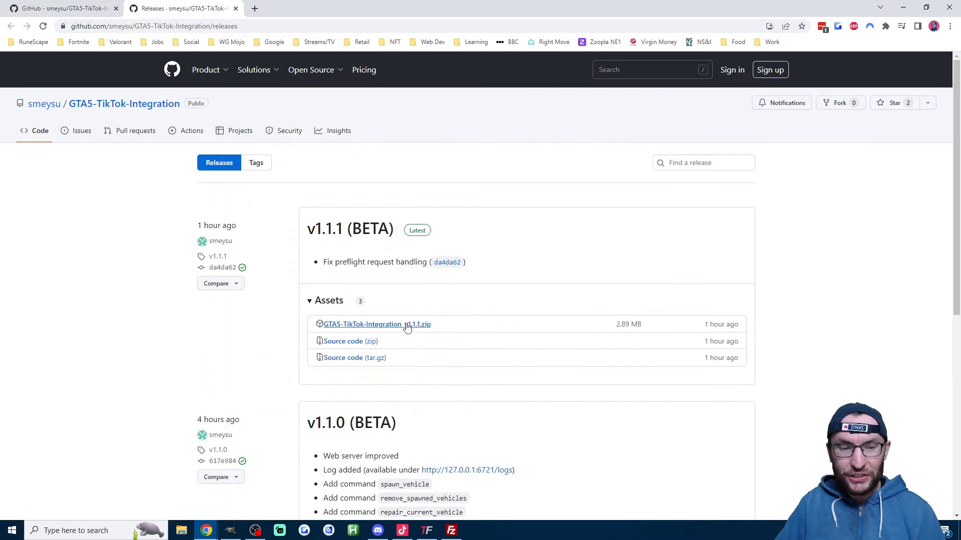
click(391, 330)
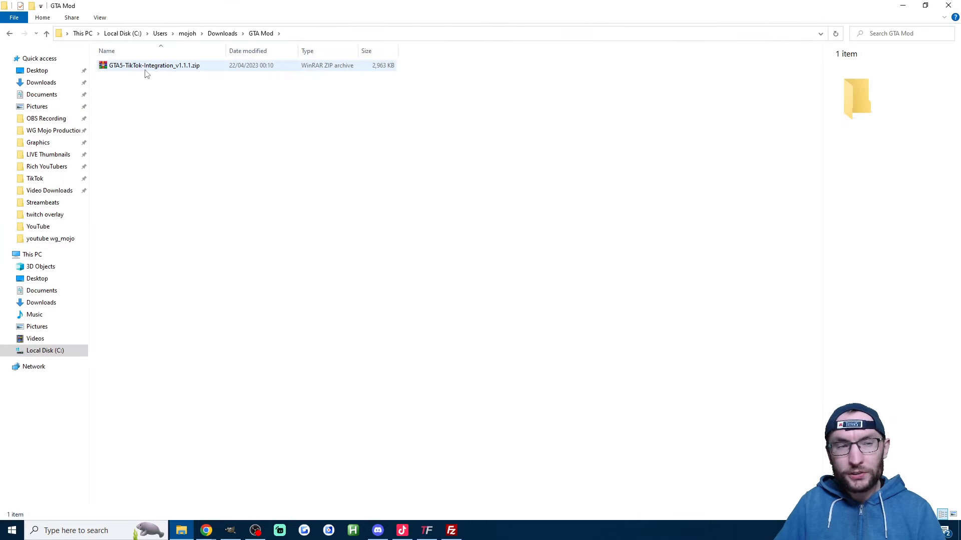
Extract GTA5-TikTok-Integration_v1.1.1.zip into the GTA Mod folder and dock that window to half the screen
right_click(146, 69)
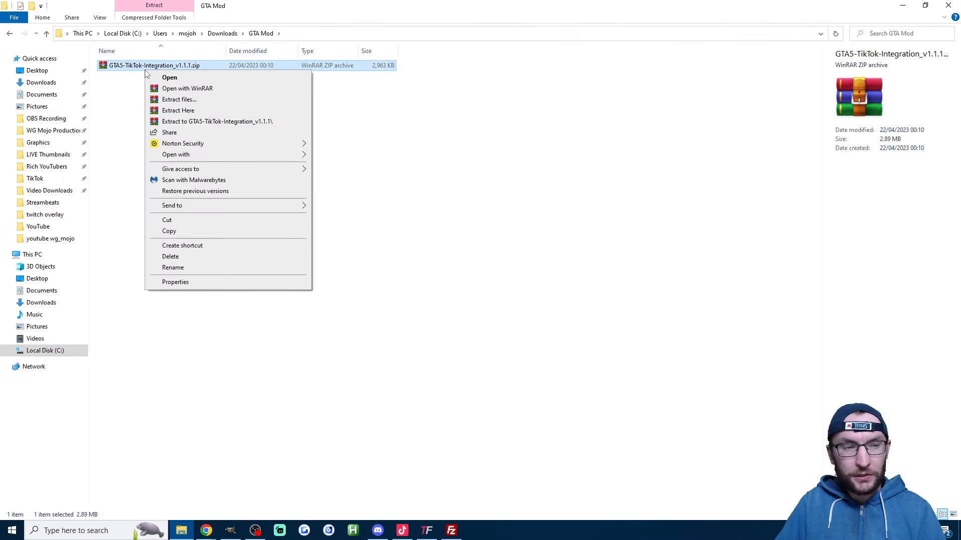
click(201, 111)
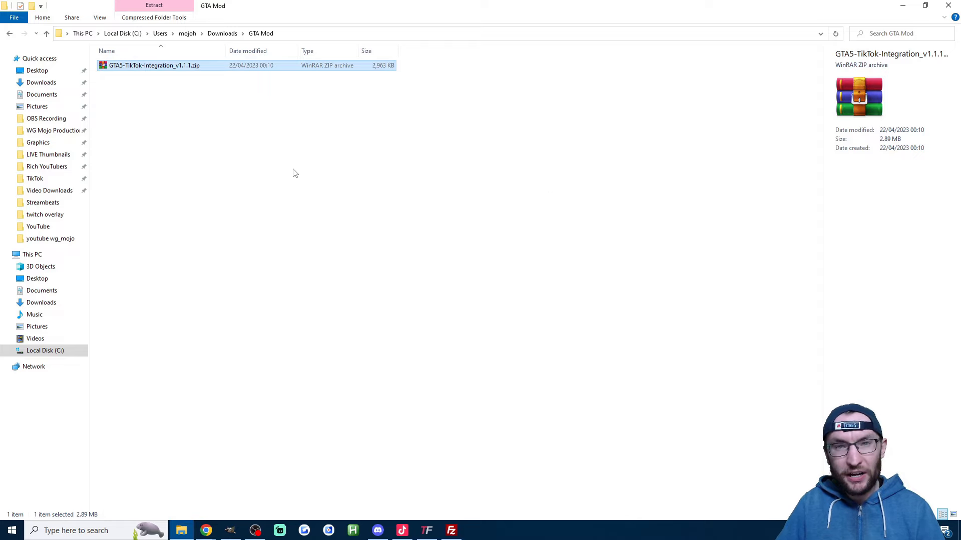
key(super+Left)
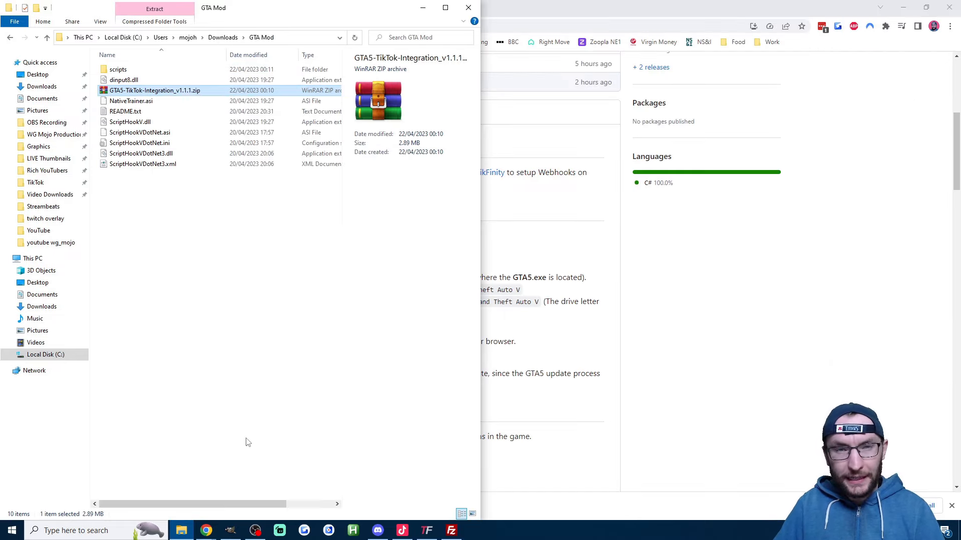
Open a second File Explorer window and place it beside the GTA Mod folder
right_click(183, 530)
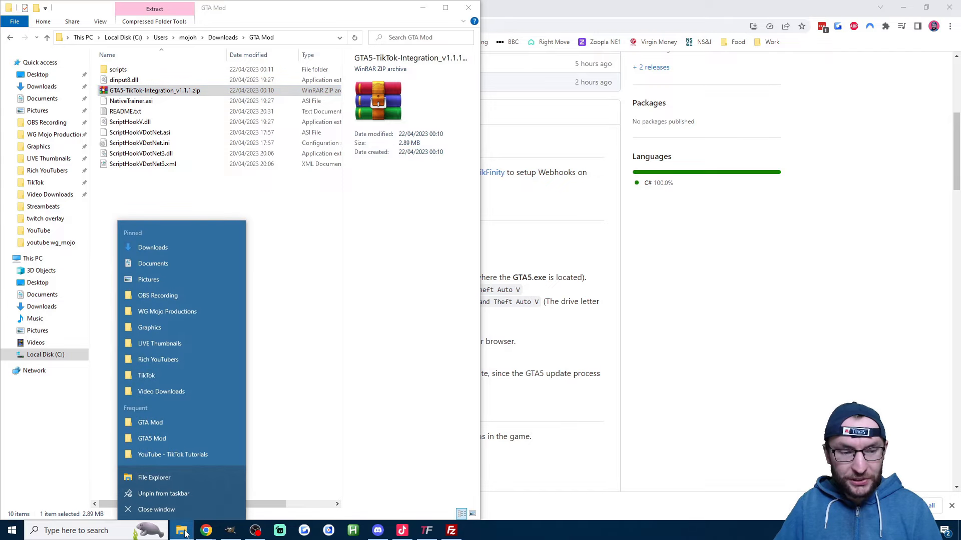
click(175, 476)
drag(519, 152, 958, 155)
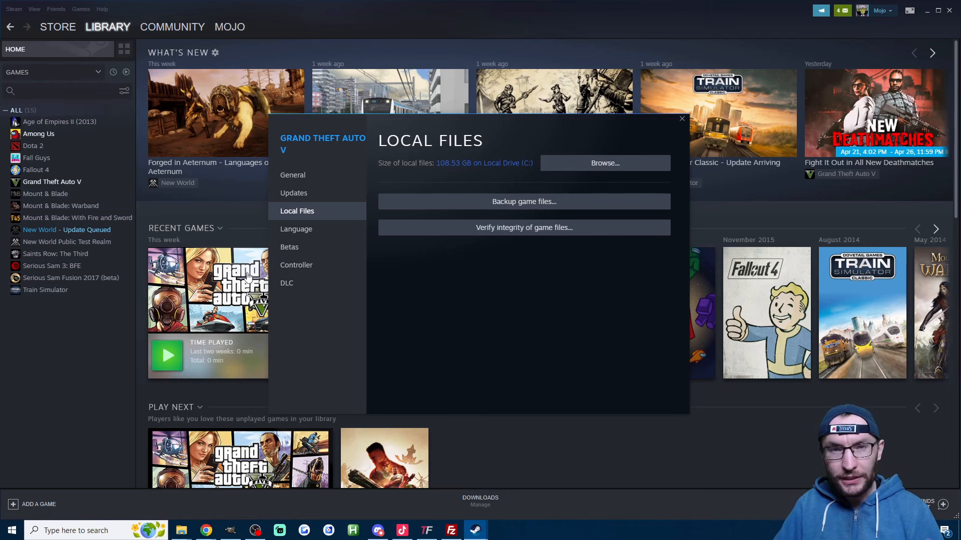
From Steam, browse Grand Theft Auto V's local files and arrange that folder side by side with the GTA Mod folder
right_click(64, 186)
click(99, 254)
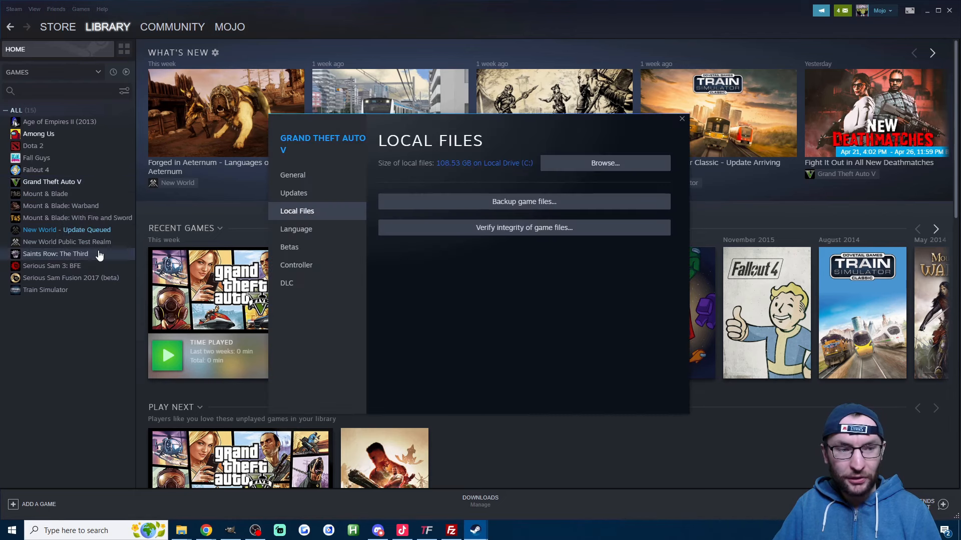
click(602, 168)
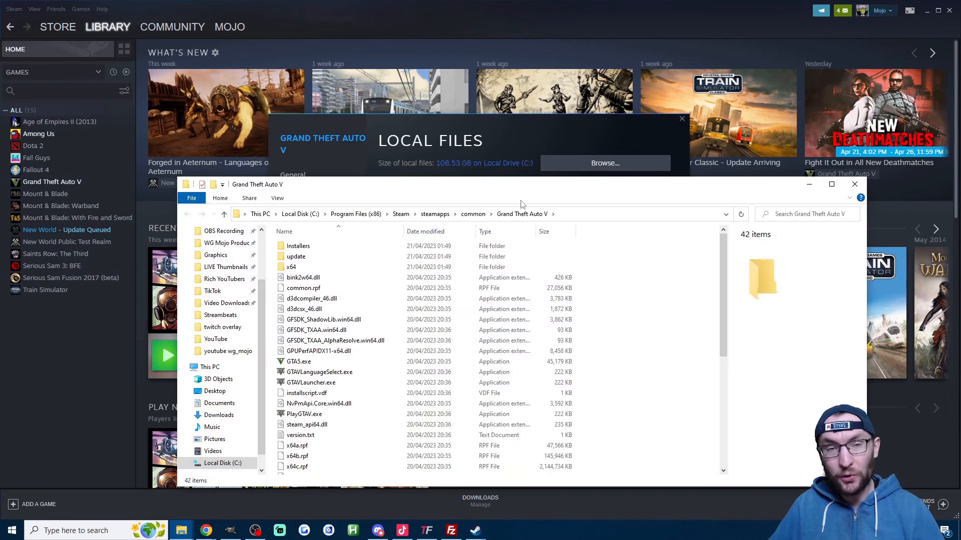
drag(520, 185, 957, 207)
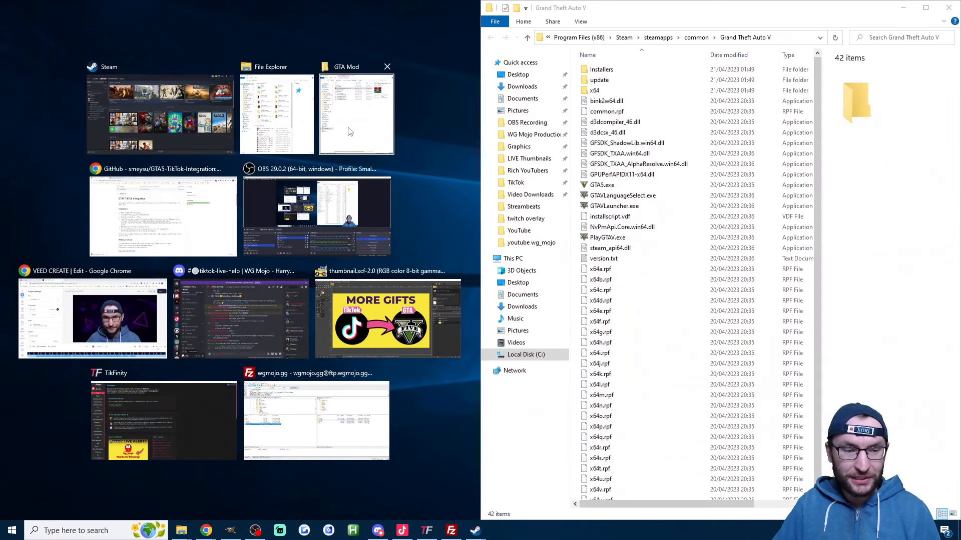
click(350, 122)
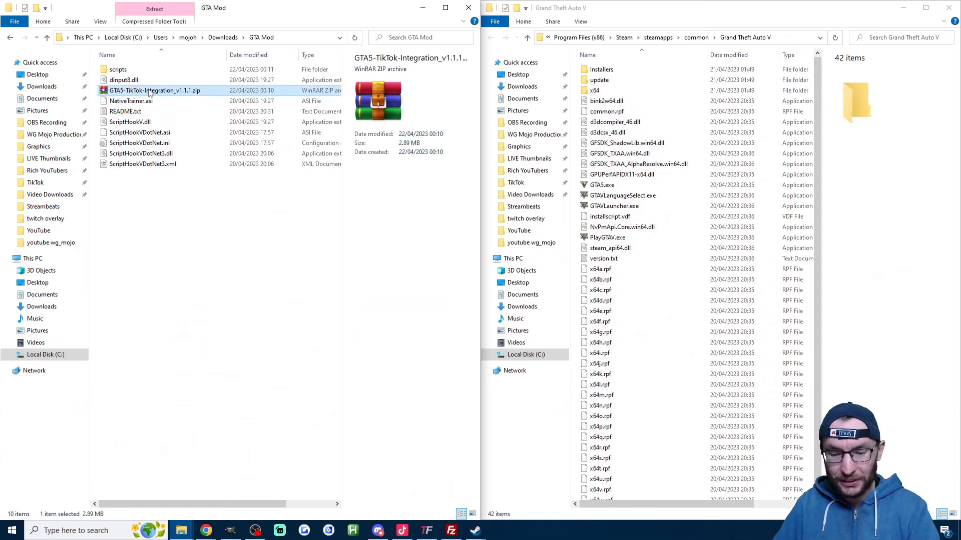
Delete the plugin ZIP archive and copy all the extracted files and folders into the Grand Theft Auto V folder
key(Delete)
drag(147, 194, 128, 65)
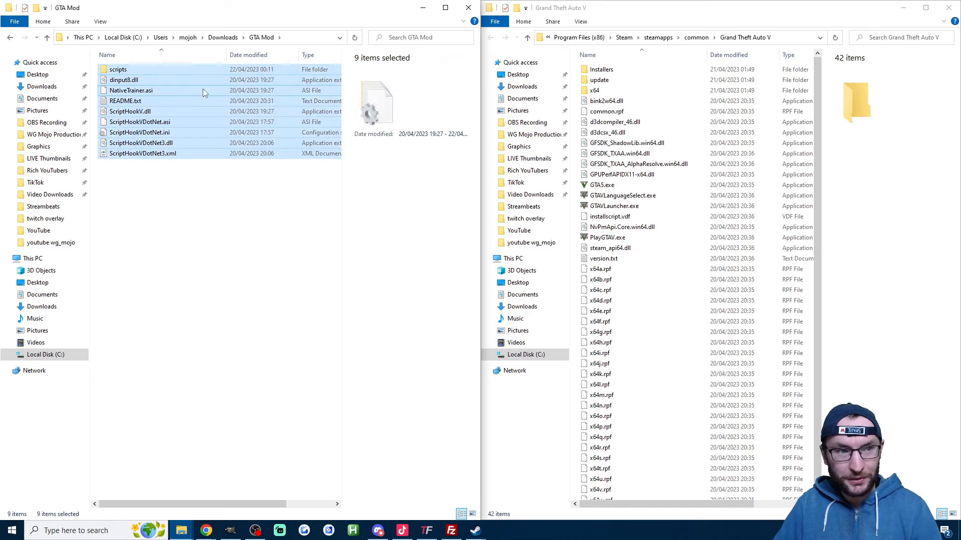
click(676, 300)
key(ctrl+v)
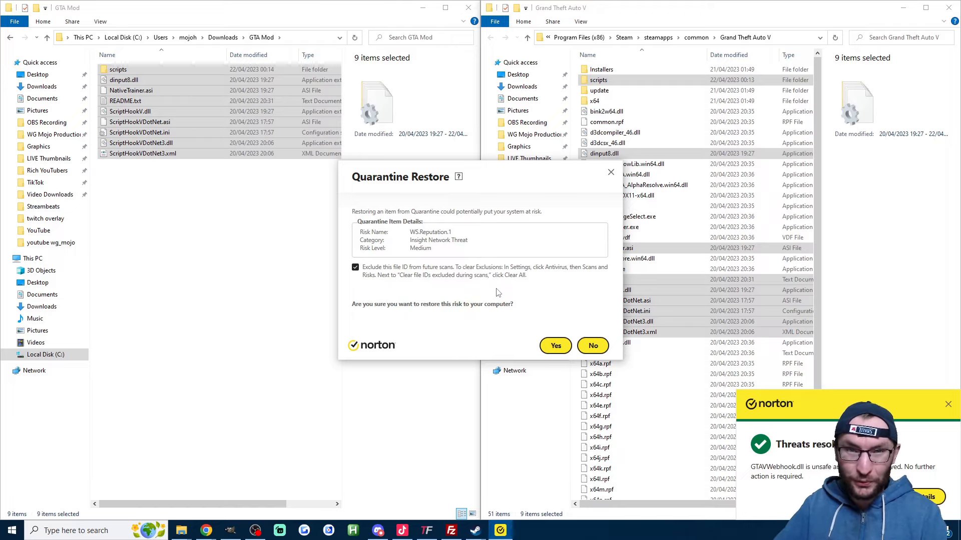
drag(389, 327, 204, 328)
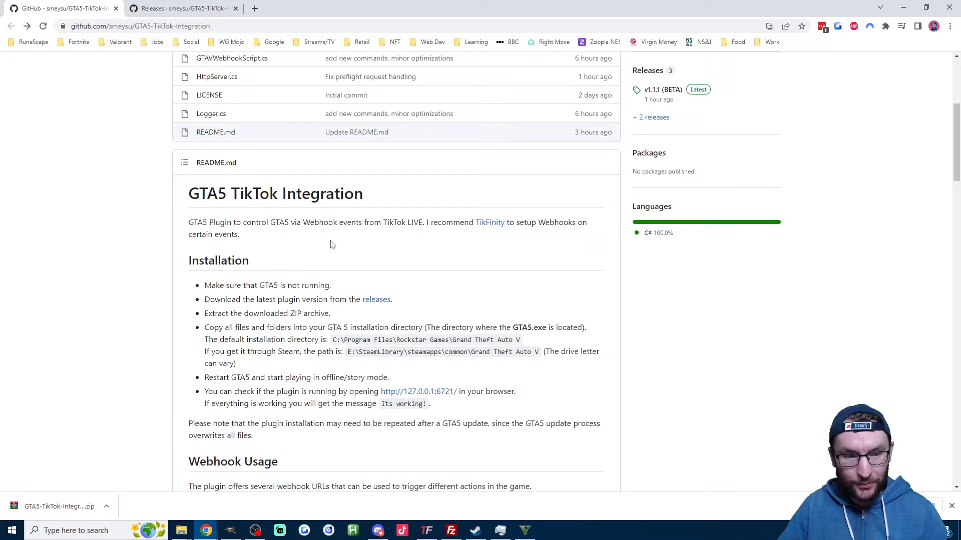
scroll(429, 344, down, 1)
click(429, 344)
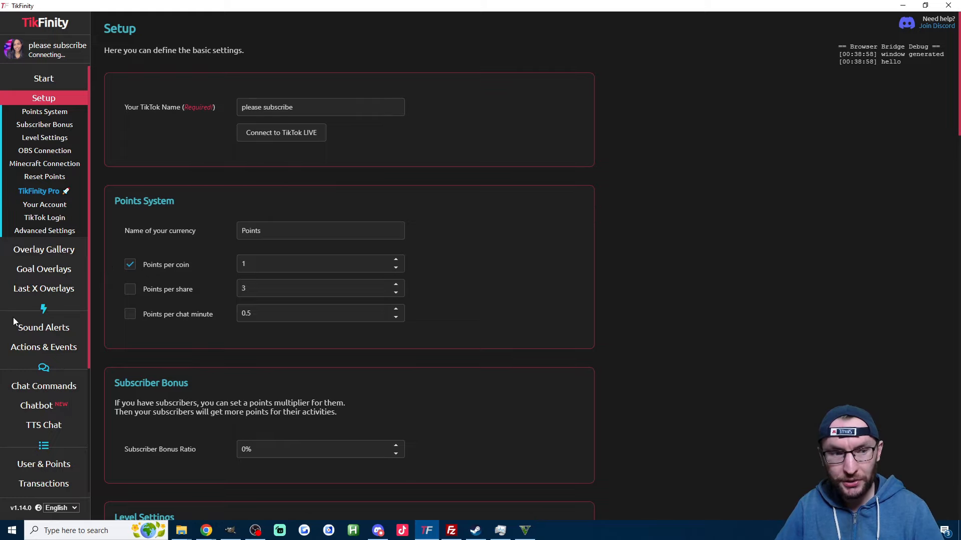
click(30, 348)
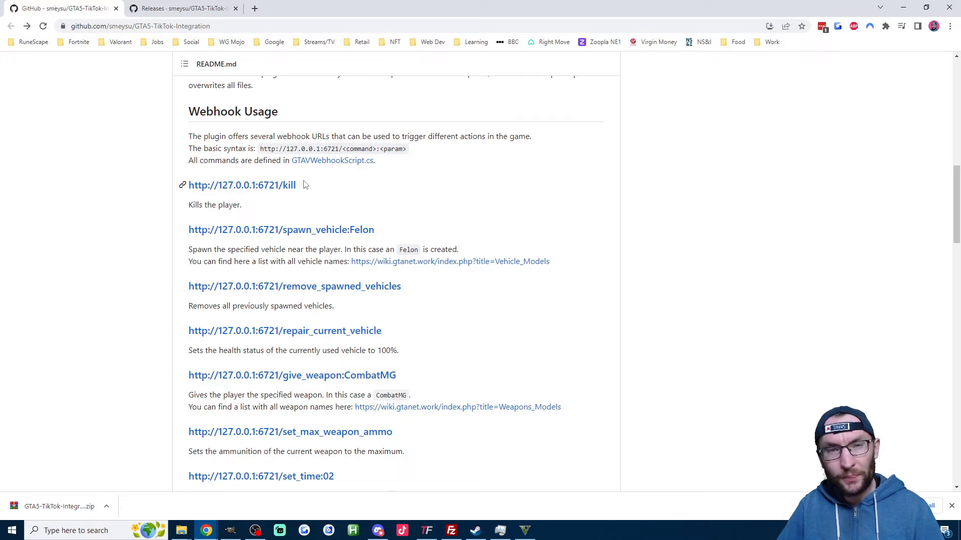
drag(299, 185, 187, 186)
key(ctrl+c)
click(426, 530)
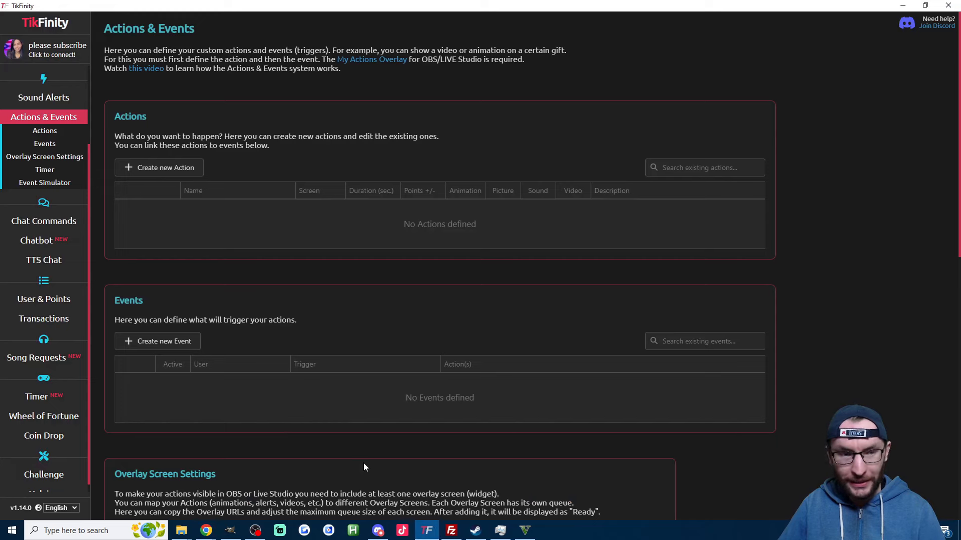
click(150, 168)
text(Ki)
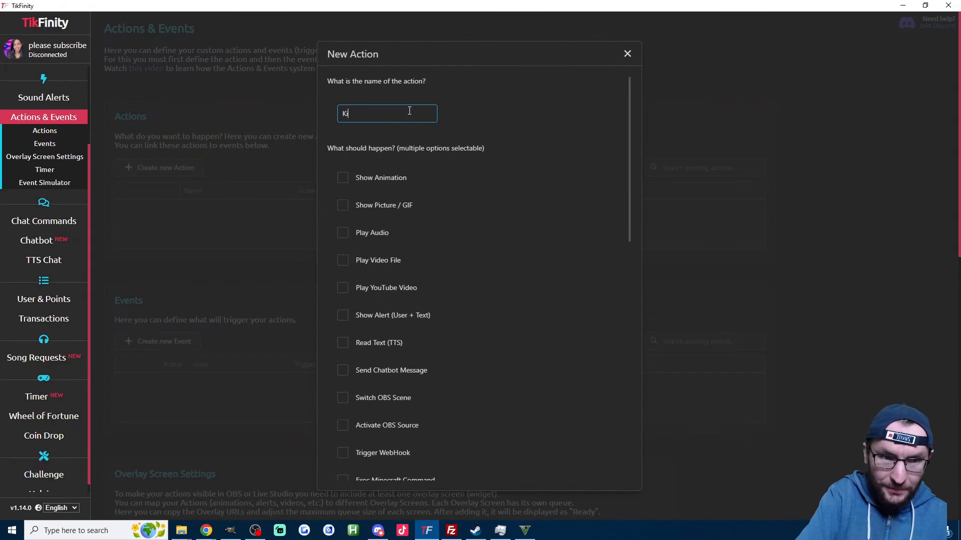
text(ll Player)
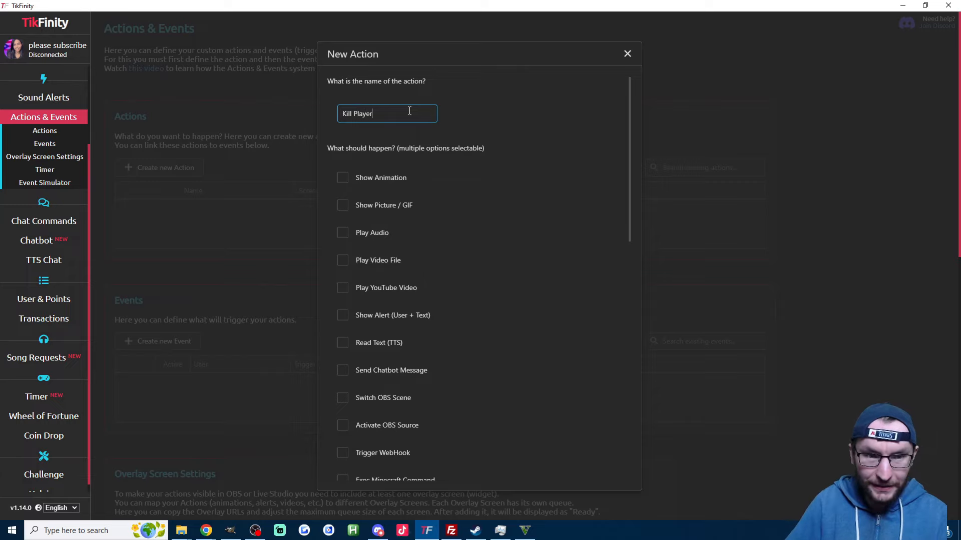
scroll(441, 155, down, 1)
scroll(441, 159, down, 1)
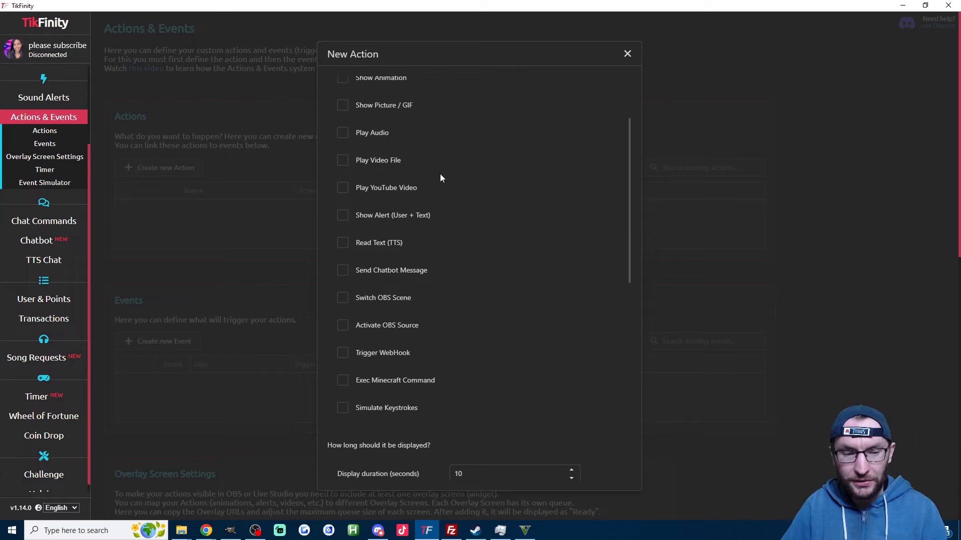
click(377, 358)
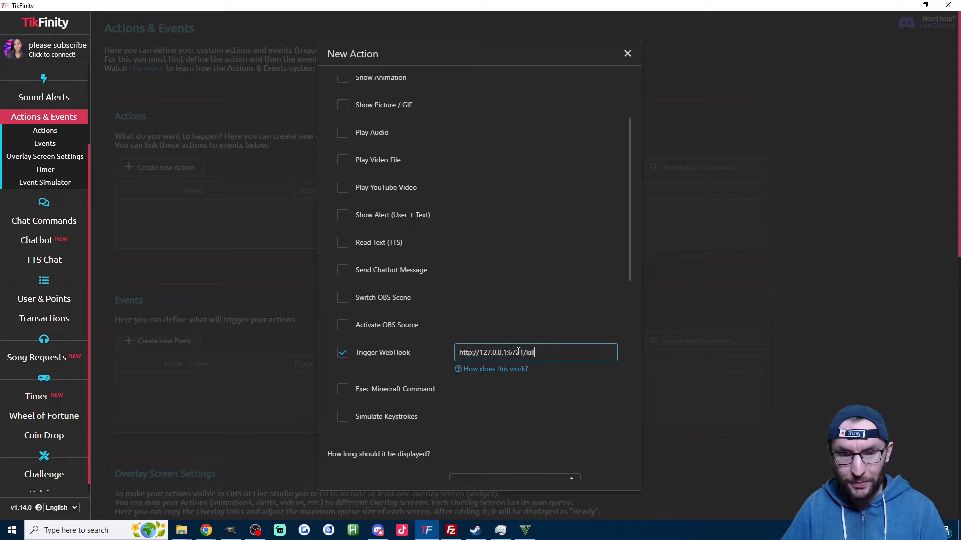
key(ctrl+v)
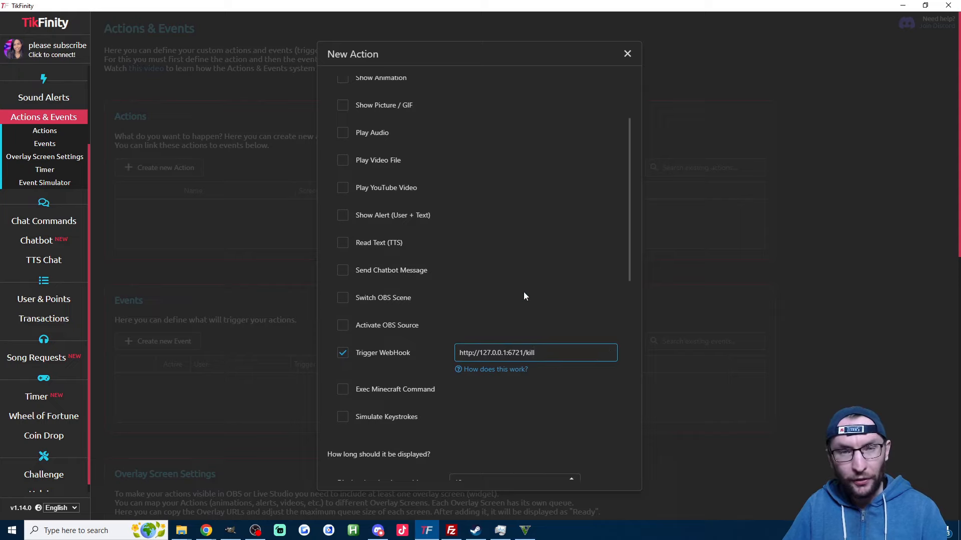
Enable Show Alert for the action and insert the placeholders {repeatcount} {giftname} as its text
scroll(524, 295, down, 10)
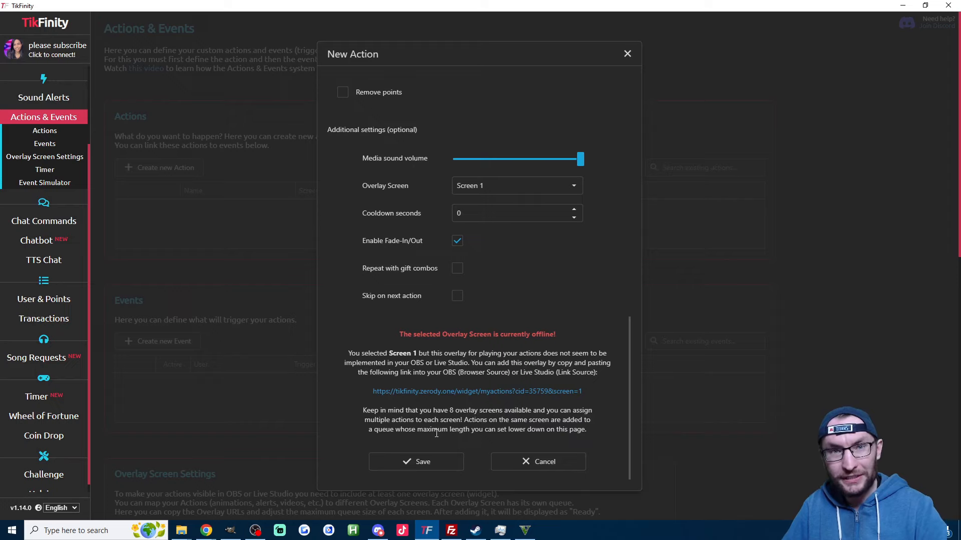
scroll(433, 355, up, 10)
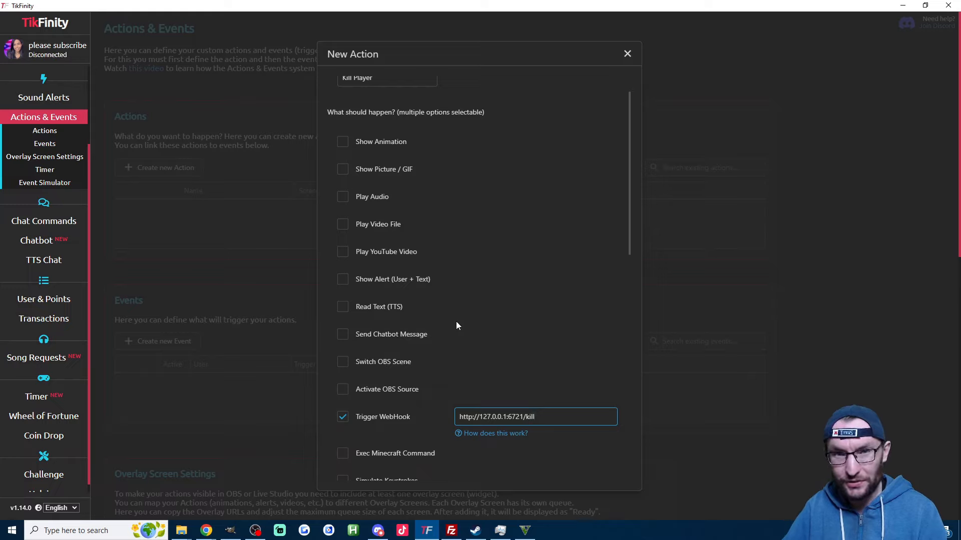
click(407, 280)
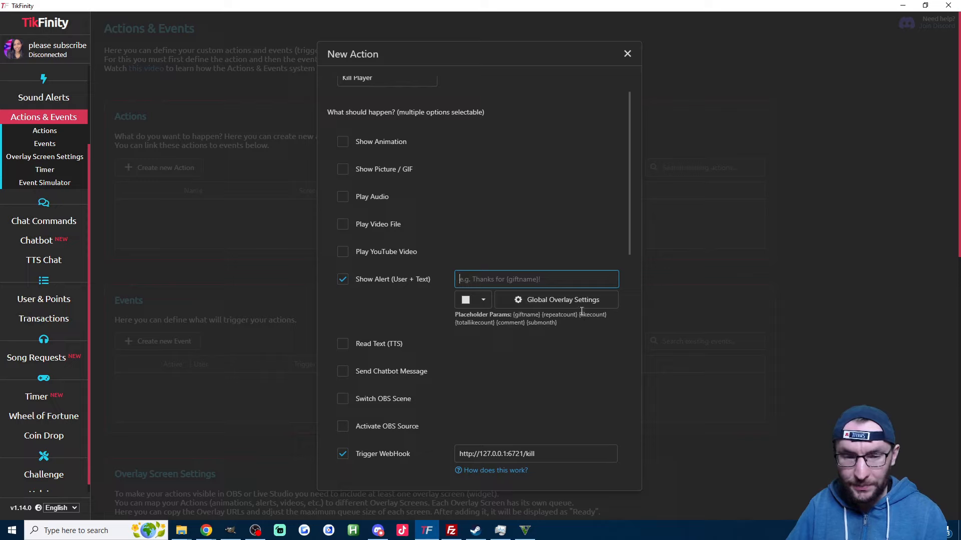
drag(580, 314, 513, 314)
key(ctrl+c)
click(508, 278)
key(ctrl+v)
click(541, 314)
key(ctrl+c)
click(525, 281)
key(ctrl+v)
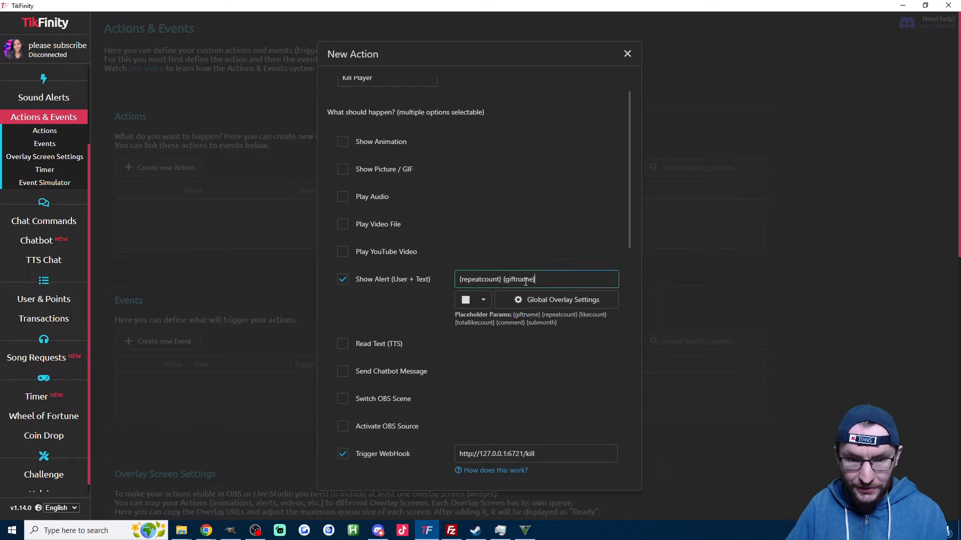
Complete the alert text as "sent {repeatcount} {giftname} and killed the player"
click(461, 279)
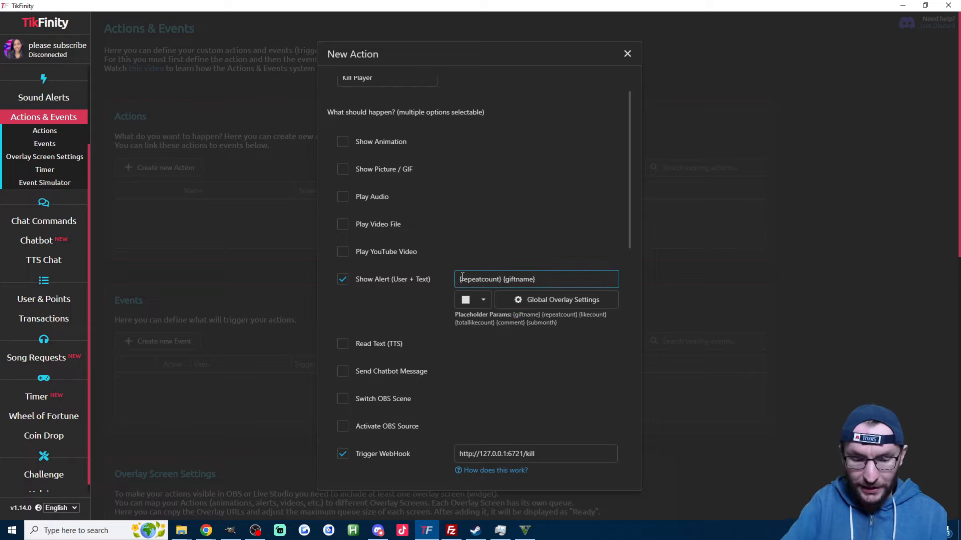
text(sent)
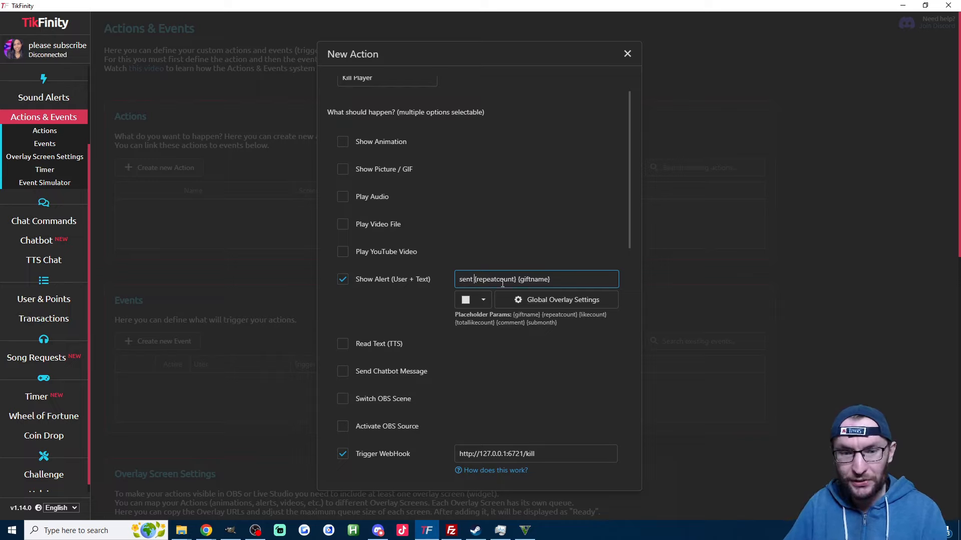
click(500, 279)
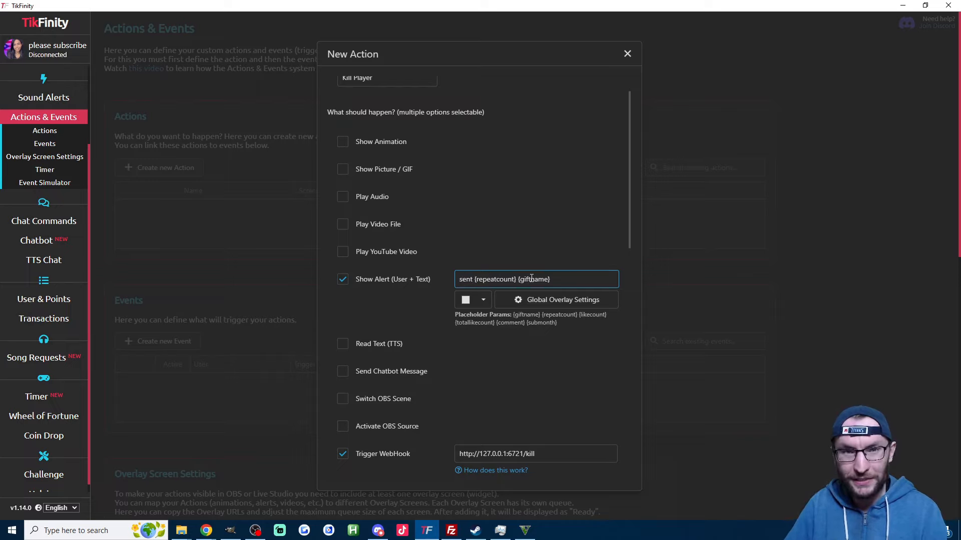
text(and k)
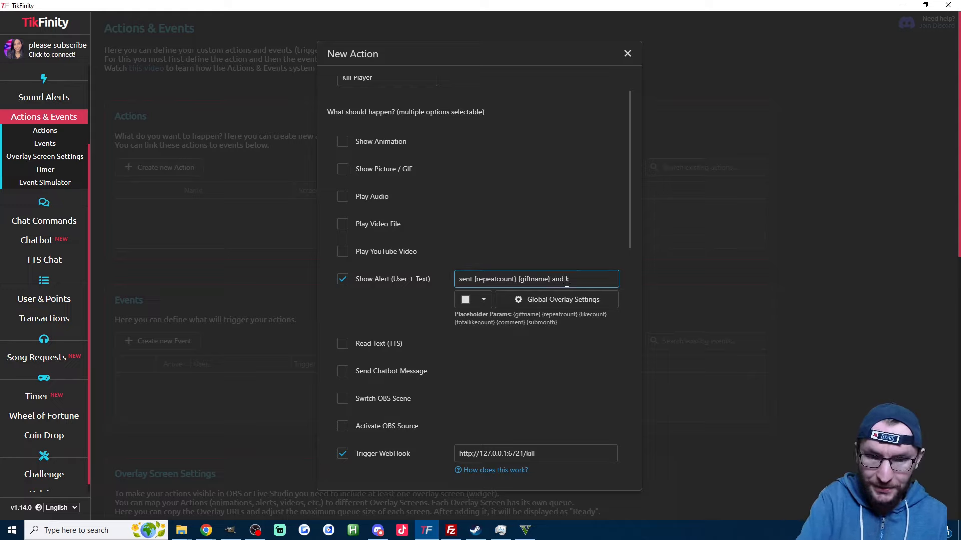
text(illed the p)
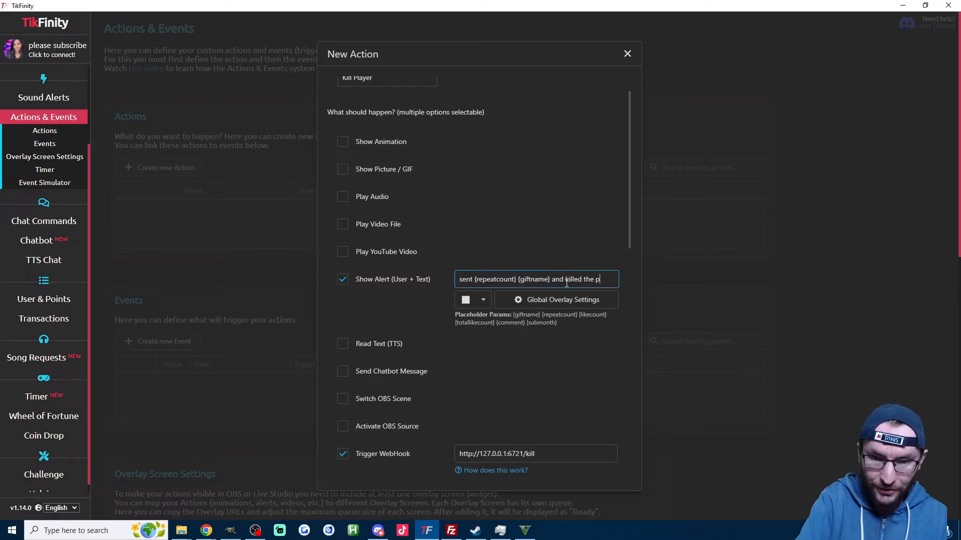
text(layer.)
text(.)
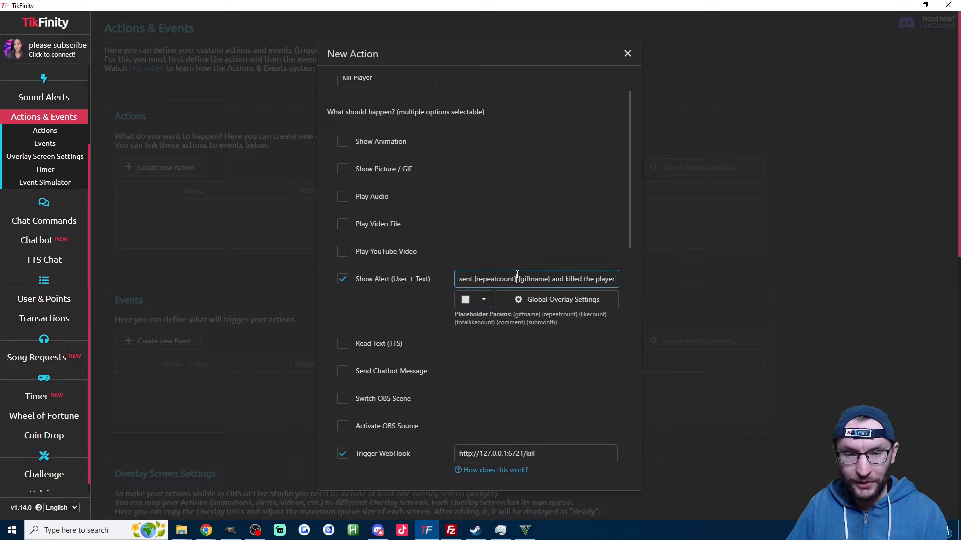
Enable Read Text (TTS) for the action and reuse the alert text "sent {repeatcount} {giftname} and killed the player" as its text
key(ctrl+a)
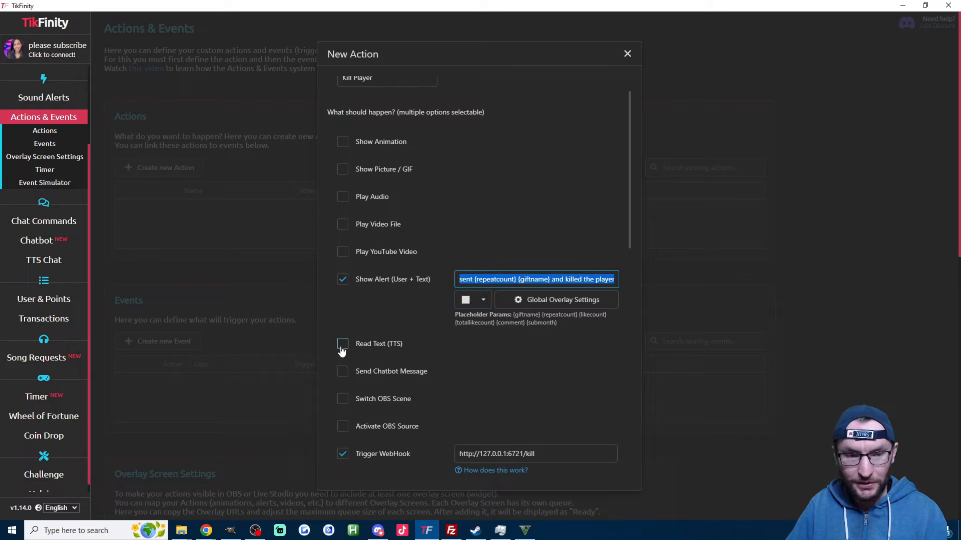
click(342, 344)
click(500, 345)
key(ctrl+v)
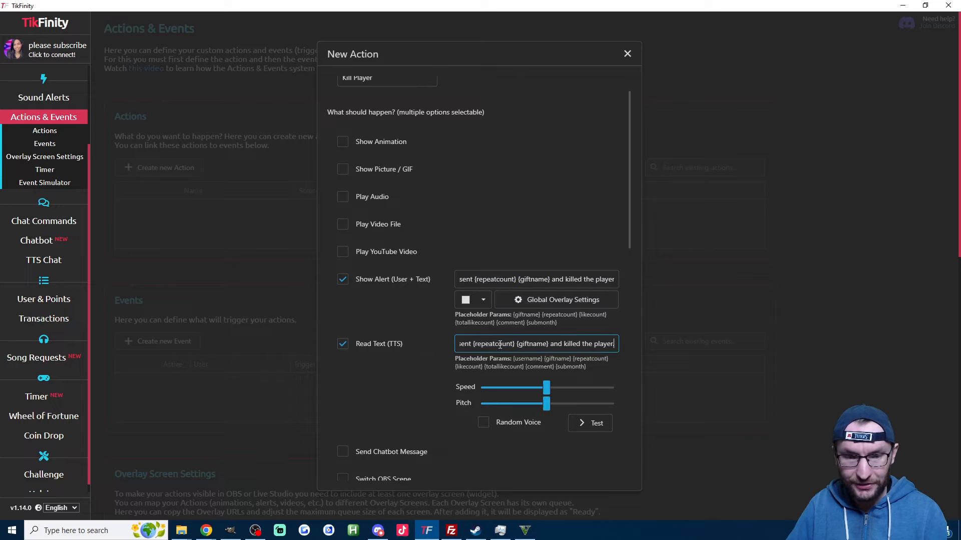
Insert the {username} placeholder at the start of the TTS text and test the speech output
drag(543, 358, 436, 349)
click(461, 343)
key(ctrl+v)
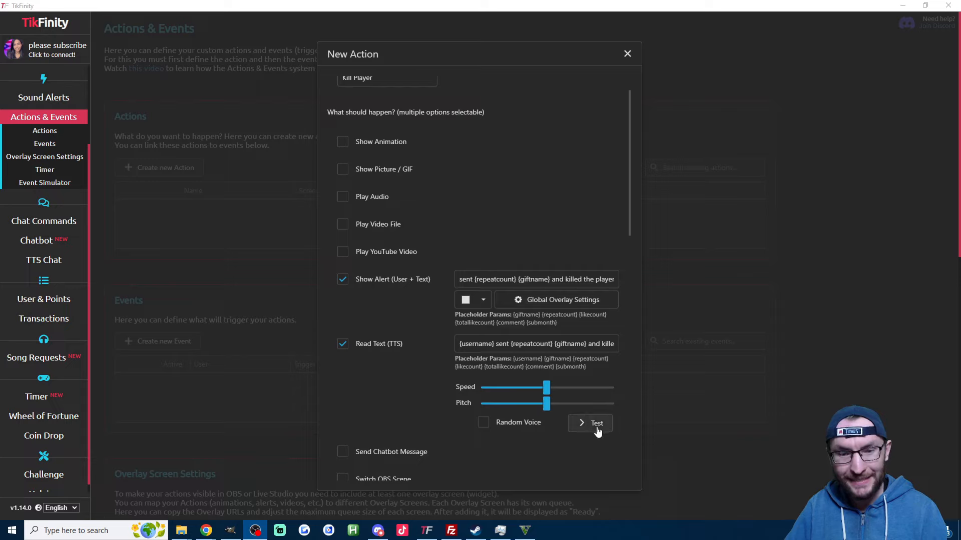
click(597, 433)
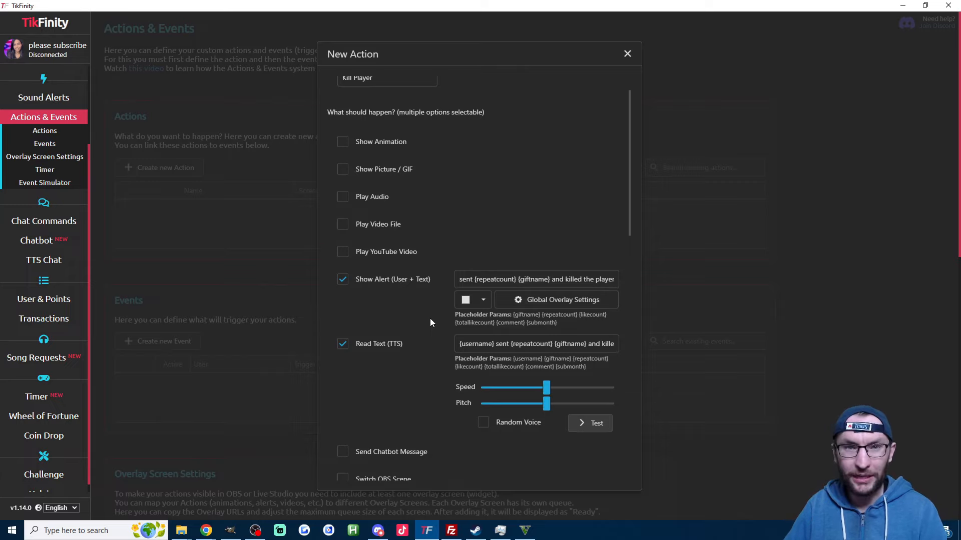
Set the action's display duration to 5 seconds
scroll(431, 319, down, 6)
click(466, 350)
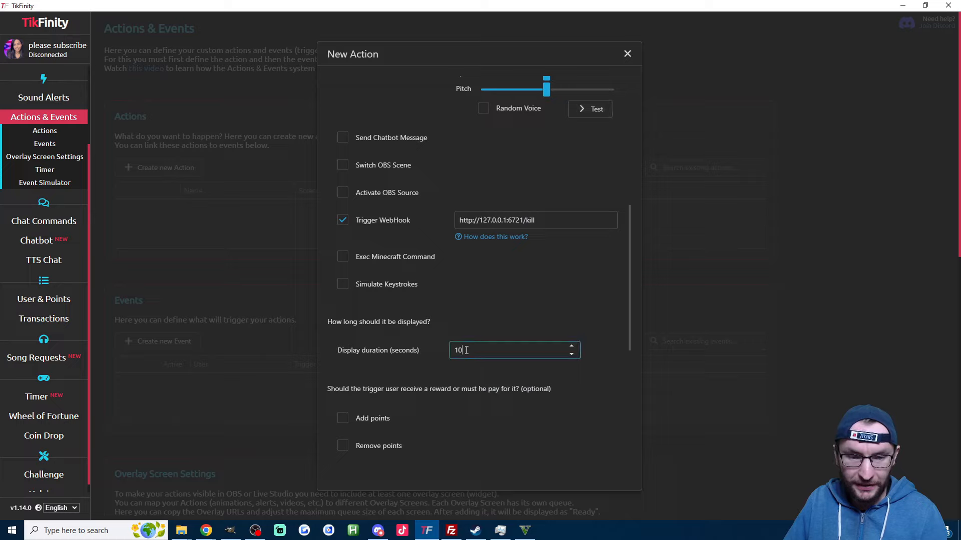
key(BackSpace)
key(BackSpace)
text(5)
Switch to the GitHub readme in Chrome and read the description of the add_money:10 webhook
scroll(499, 310, down, 5)
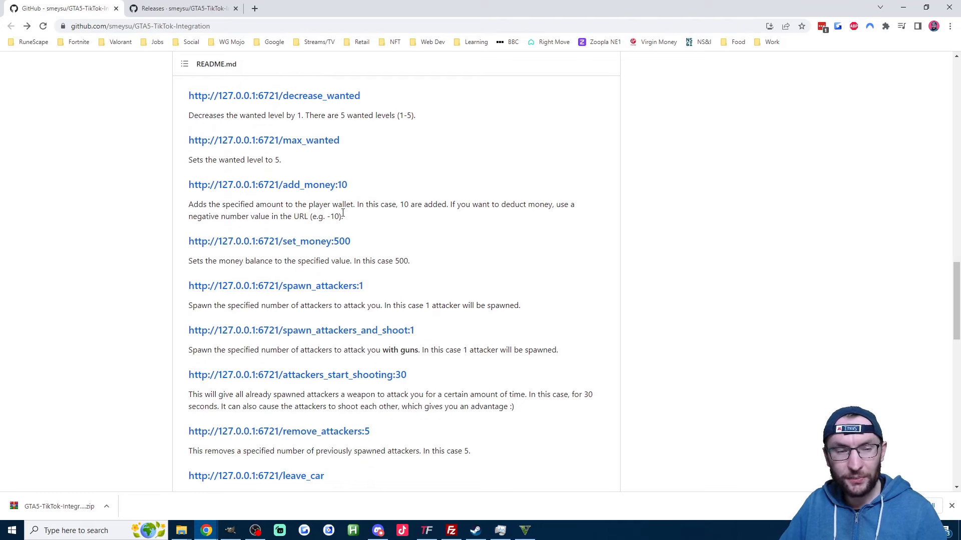
drag(353, 217, 186, 185)
click(243, 220)
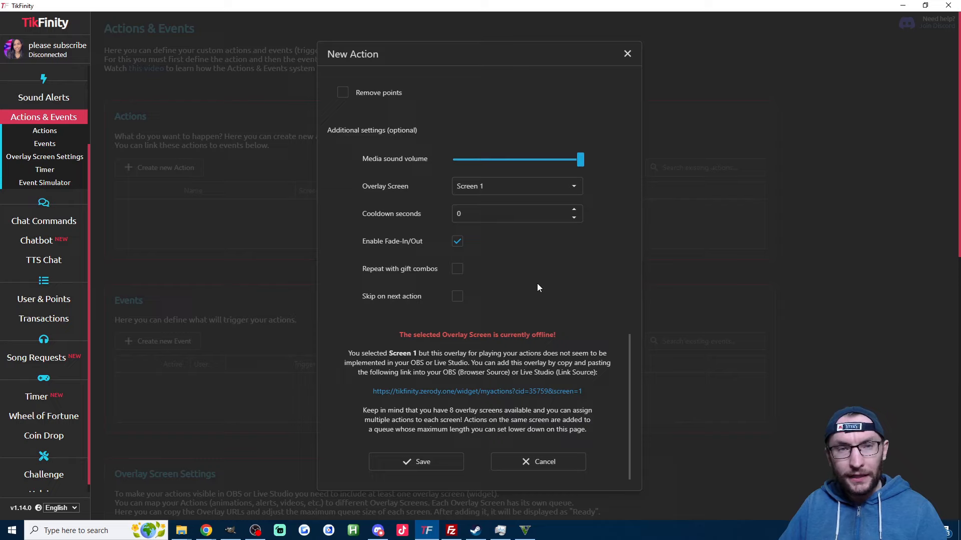
In TikFinity, copy the Screen 1 overlay link and save the Kill Player action
click(501, 392)
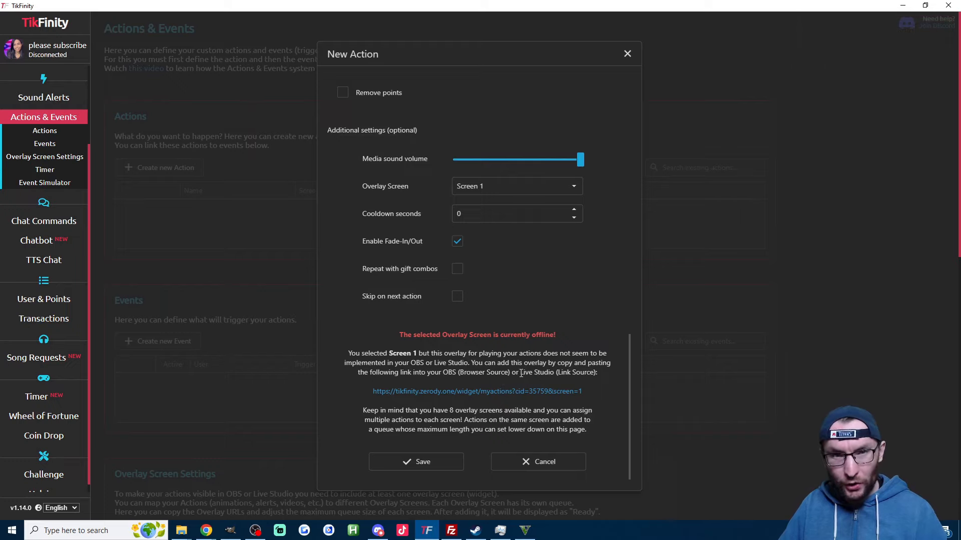
click(427, 462)
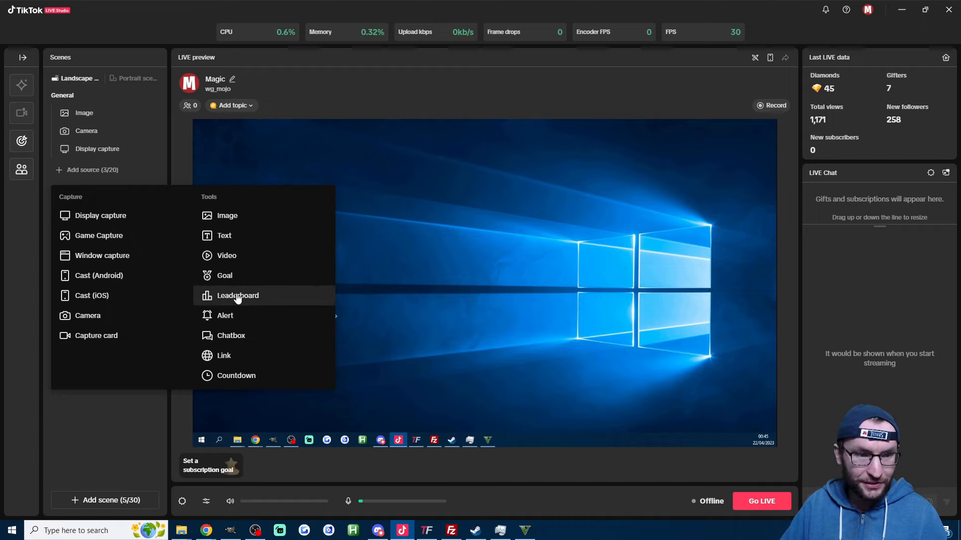
In TikTok LIVE Studio, add a Link source with the copied overlay URL and move it slightly higher in the preview
click(223, 356)
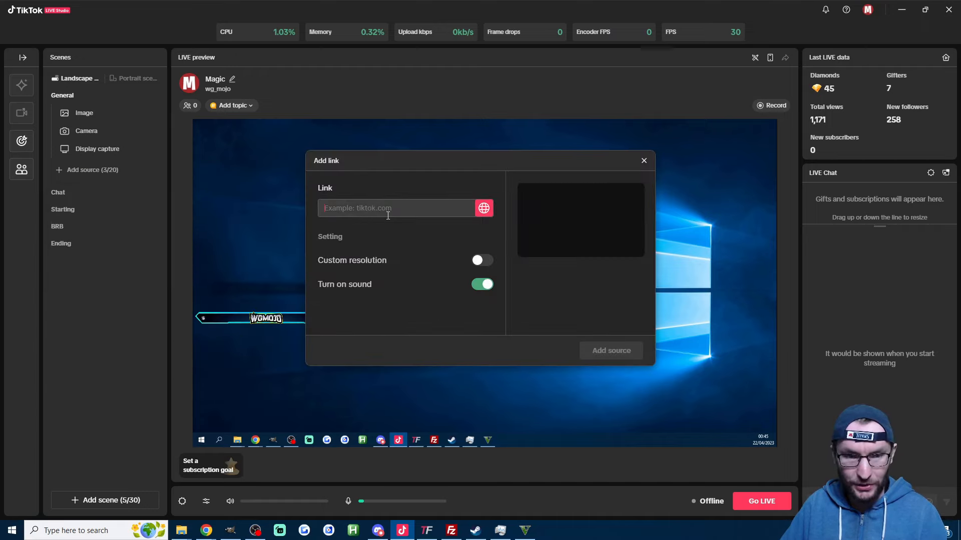
key(ctrl+v)
click(611, 350)
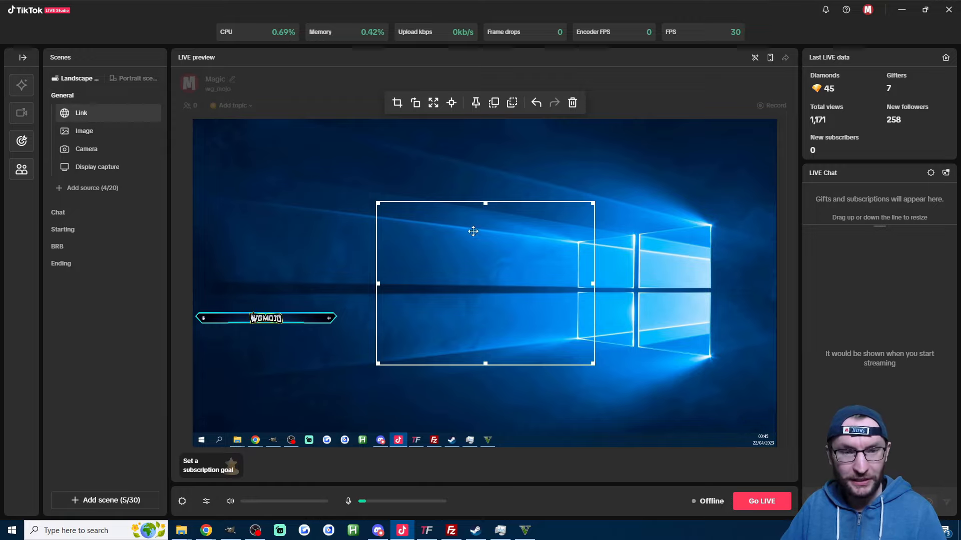
drag(473, 231, 477, 194)
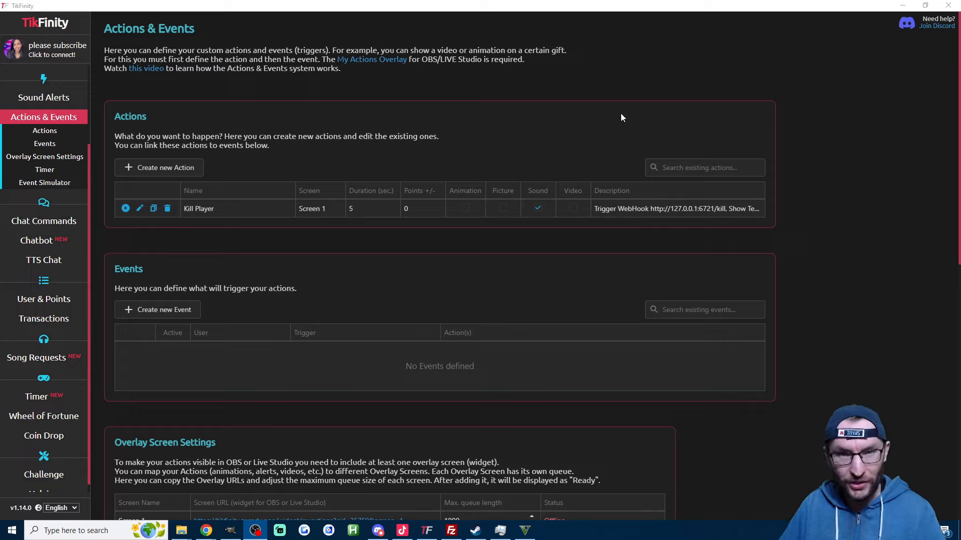
In TikFinity, create a new event triggered by sending a specific gift and choose Sunglasses as the gift
click(173, 313)
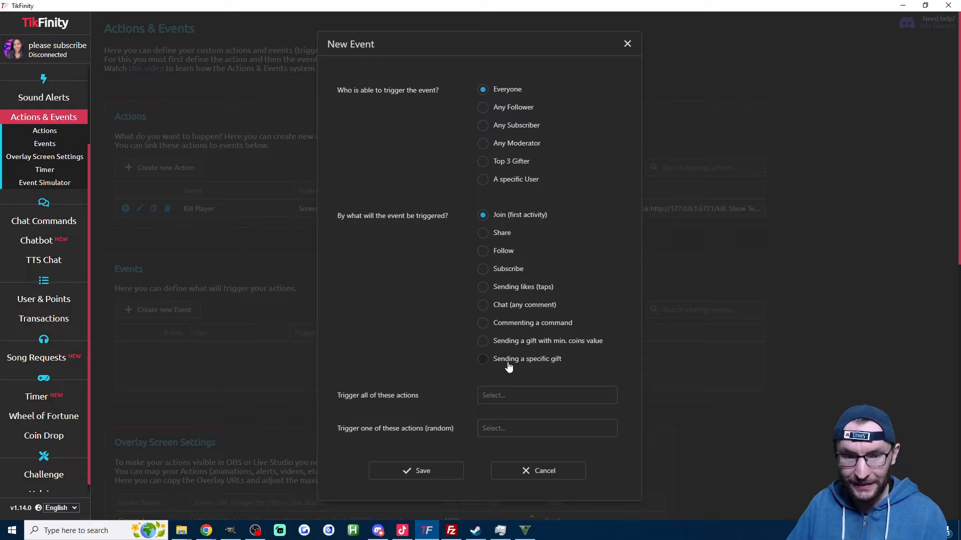
click(490, 360)
click(543, 396)
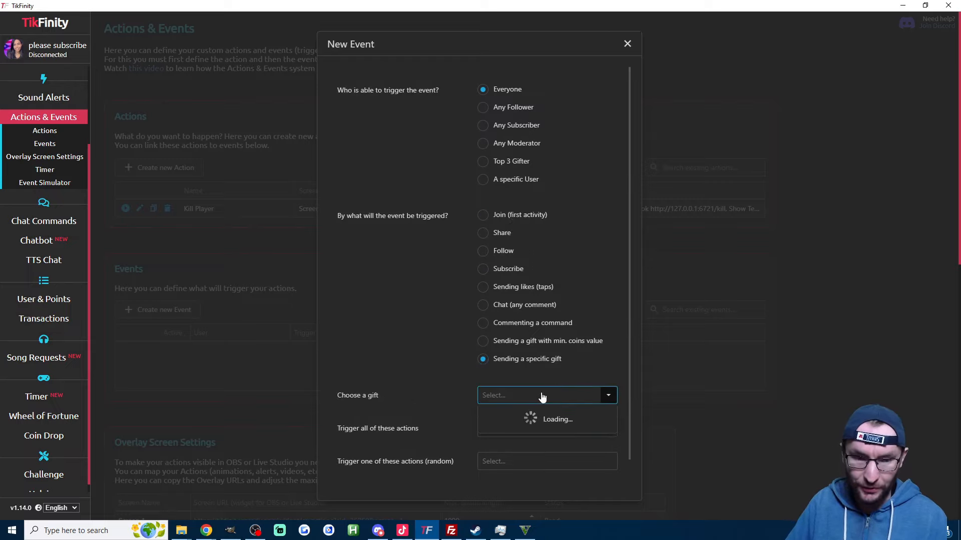
text(sung)
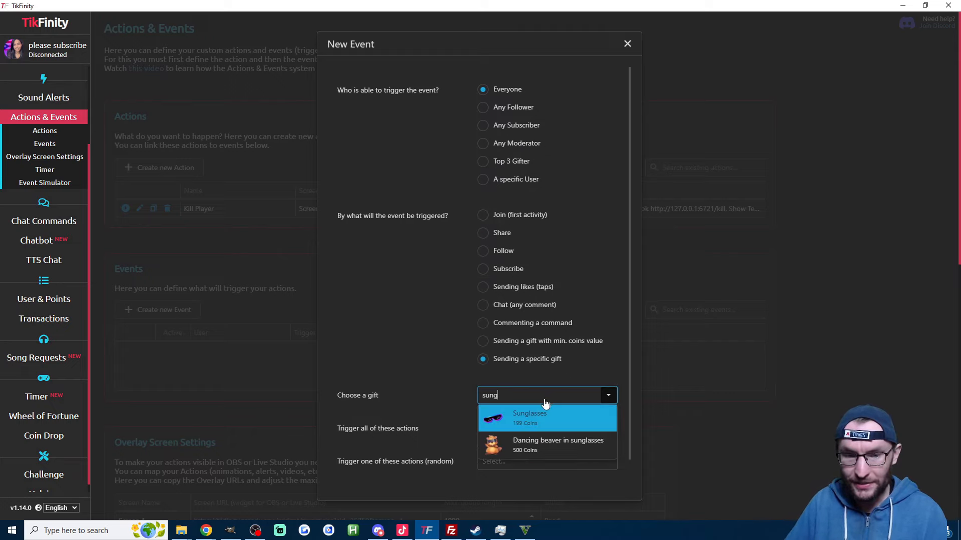
click(540, 410)
scroll(435, 402, down, 1)
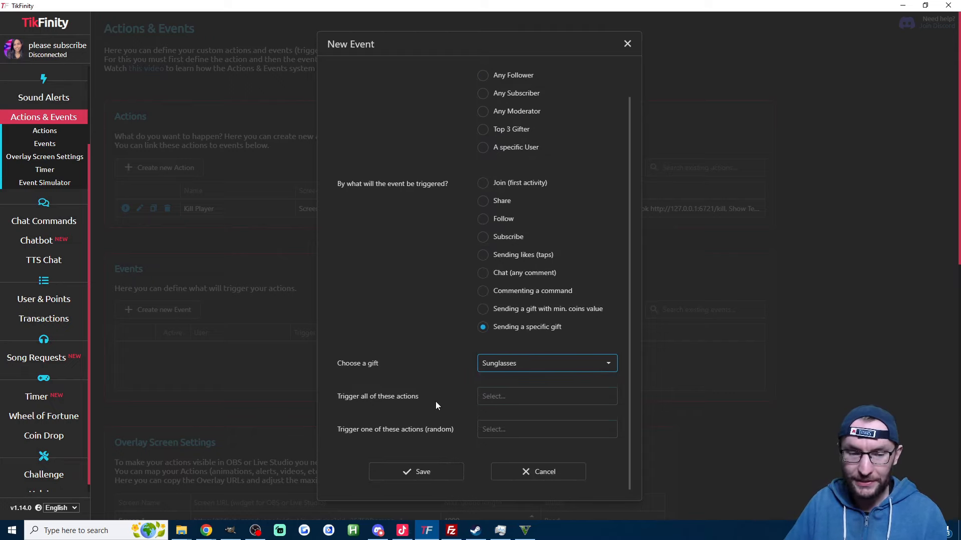
Assign Kill Player under the event's "Trigger all of these actions" setting and save the event
drag(424, 397, 341, 396)
click(489, 396)
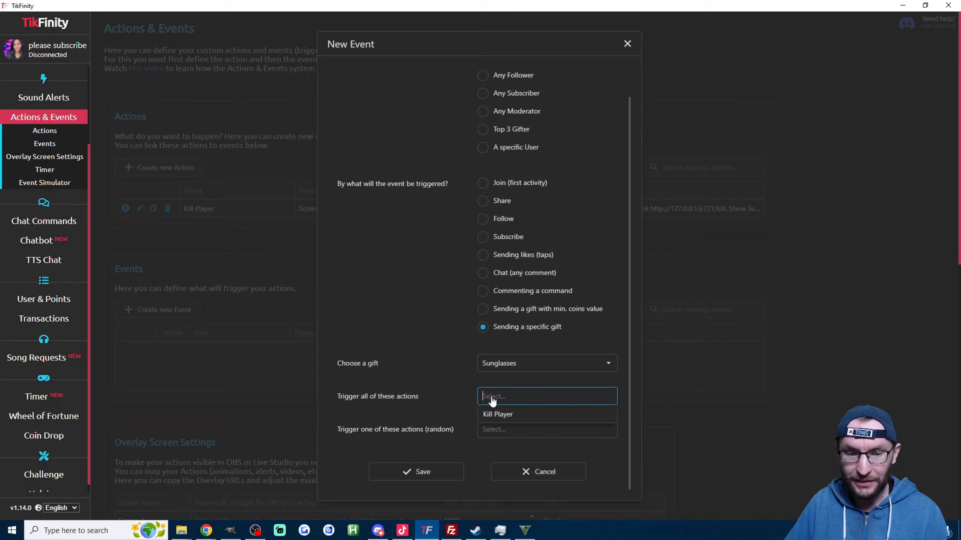
click(511, 412)
click(398, 385)
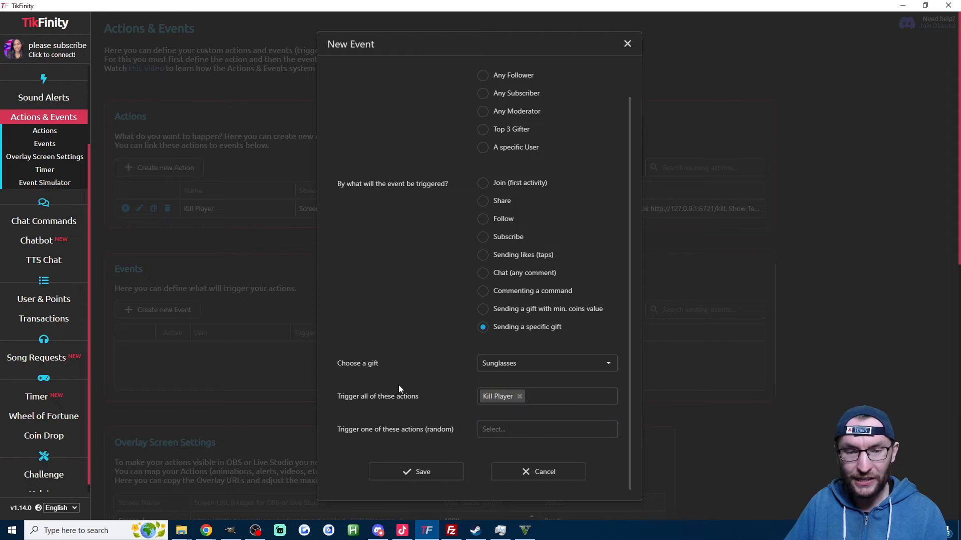
click(423, 471)
Select the Sunglasses gift in the Event Simulator and simulate sending it
scroll(488, 351, down, 10)
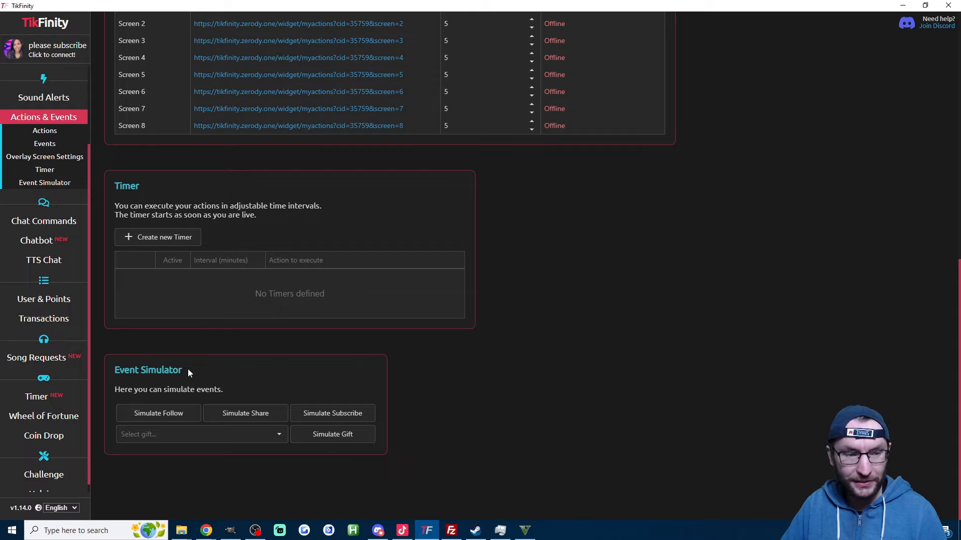
drag(188, 370, 124, 371)
click(278, 435)
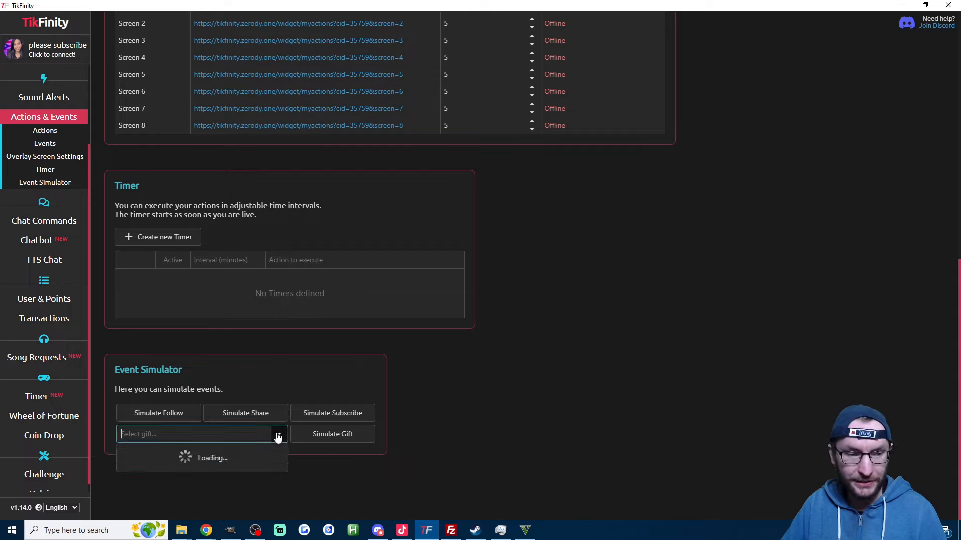
text(sung)
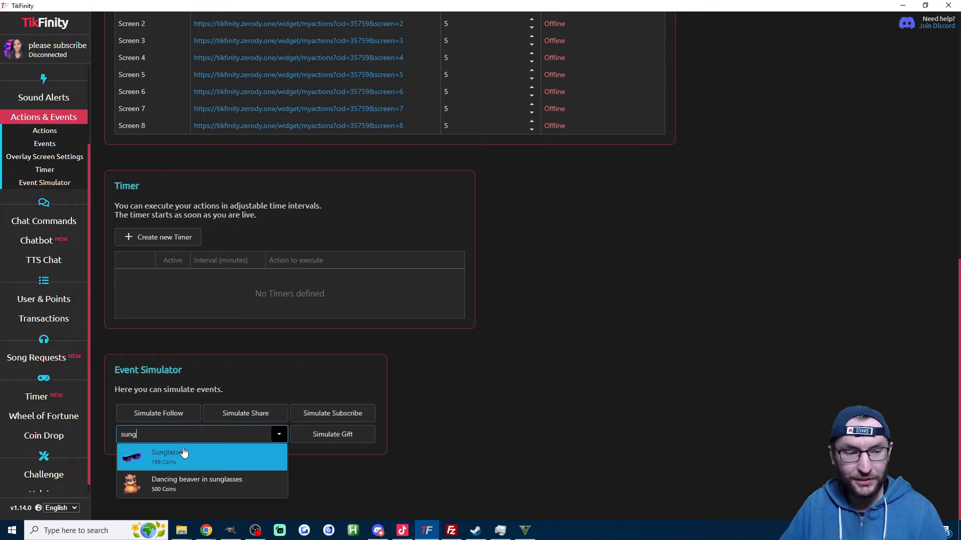
click(182, 453)
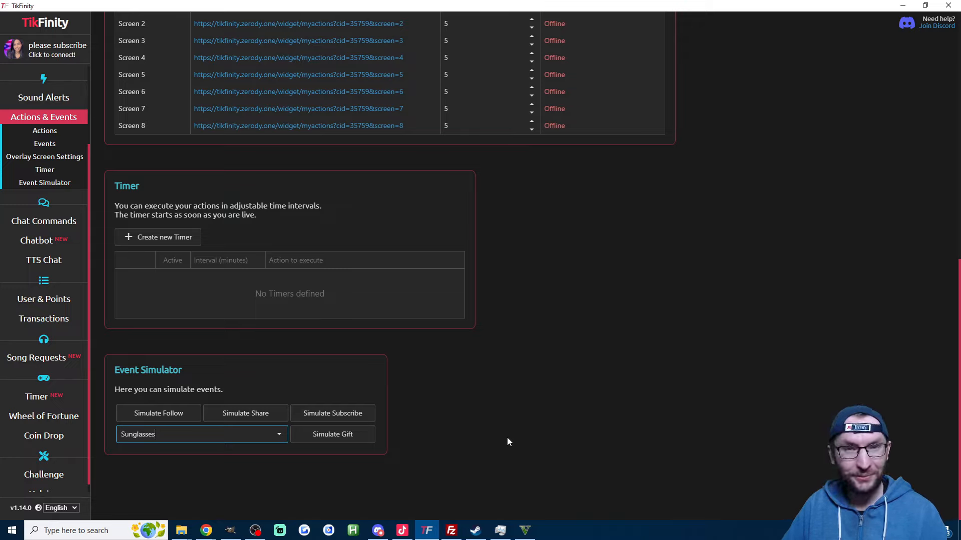
click(355, 434)
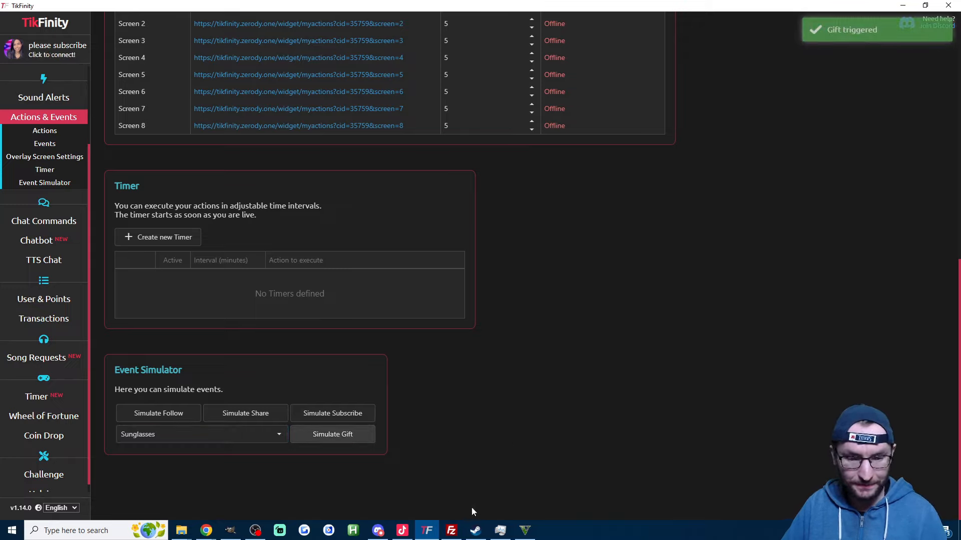
Check the gift alert in the TikTok LIVE Studio preview and its effect in the GTA V game window
click(402, 530)
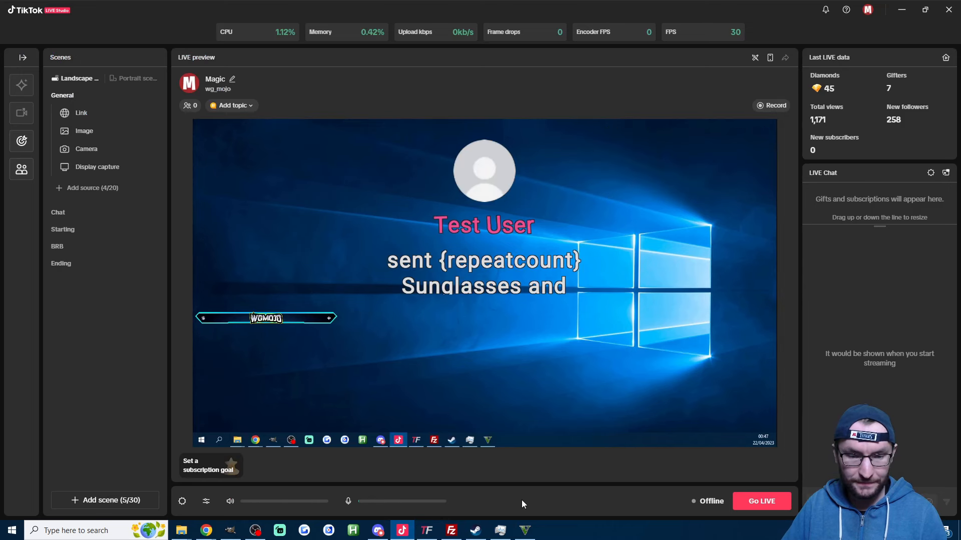
click(525, 530)
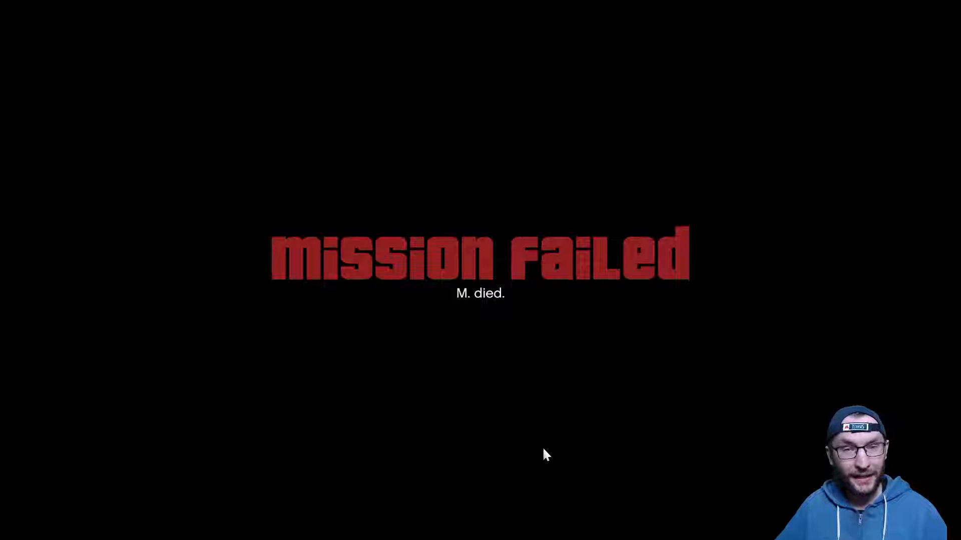